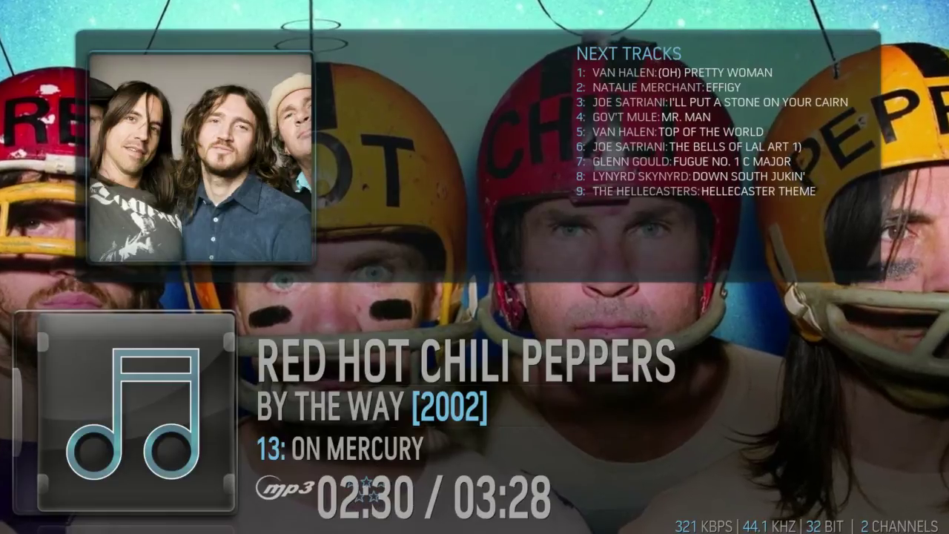
- Leave now-playing for the home menu and open the Pictures sources list
{"action": "key", "text": "Escape"}
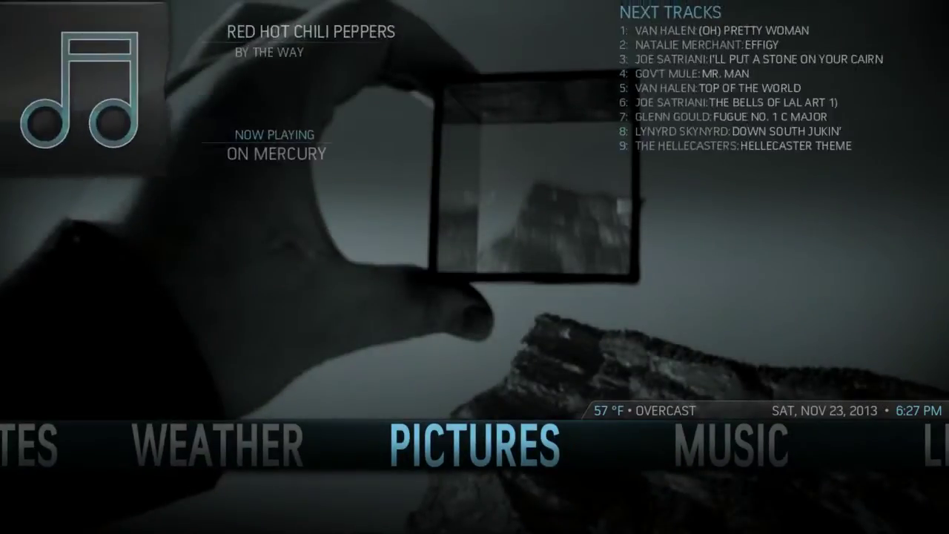
{"action": "key", "text": "Return"}
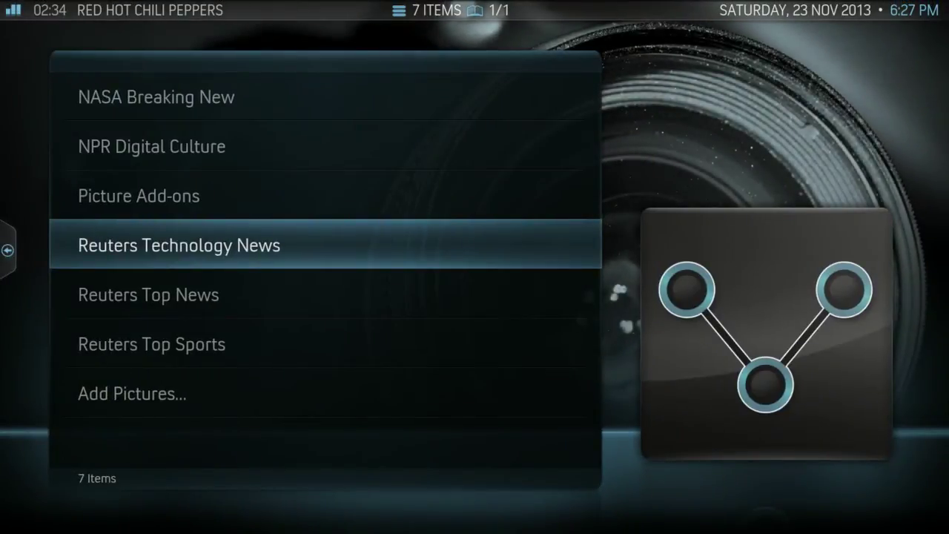
- Open Reuters Top News and bring up slideshow options for the Iran nuclear talks headline
{"action": "key", "text": "Down"}
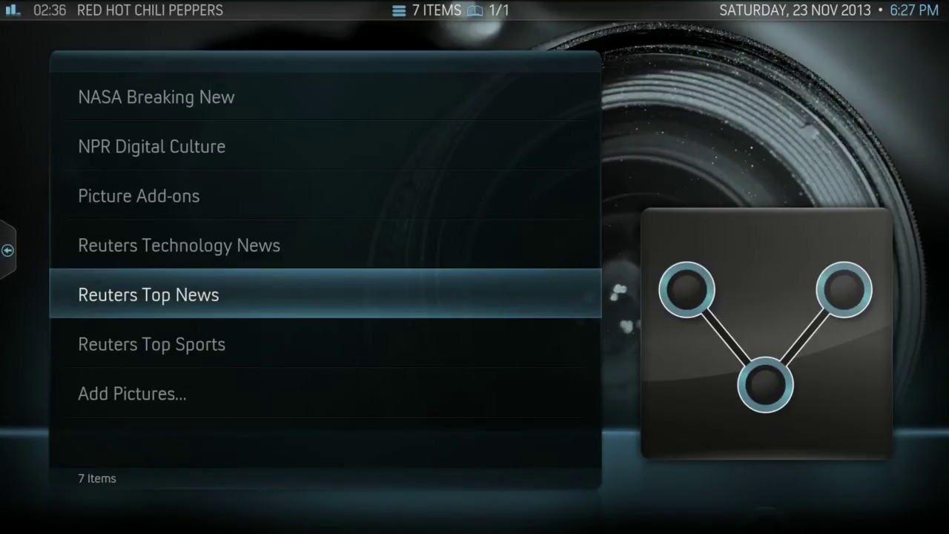
{"action": "key", "text": "Return"}
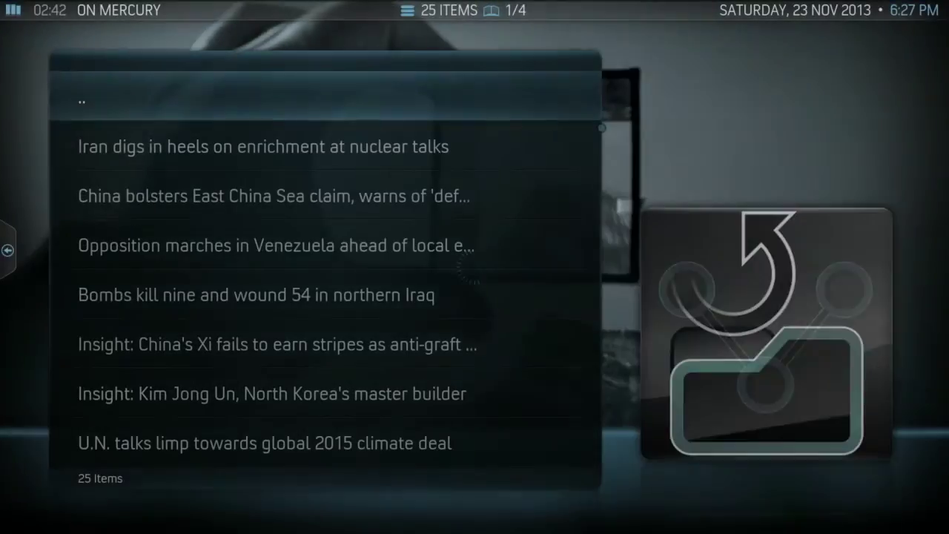
{"action": "left_click", "coordinate": [263, 146]}
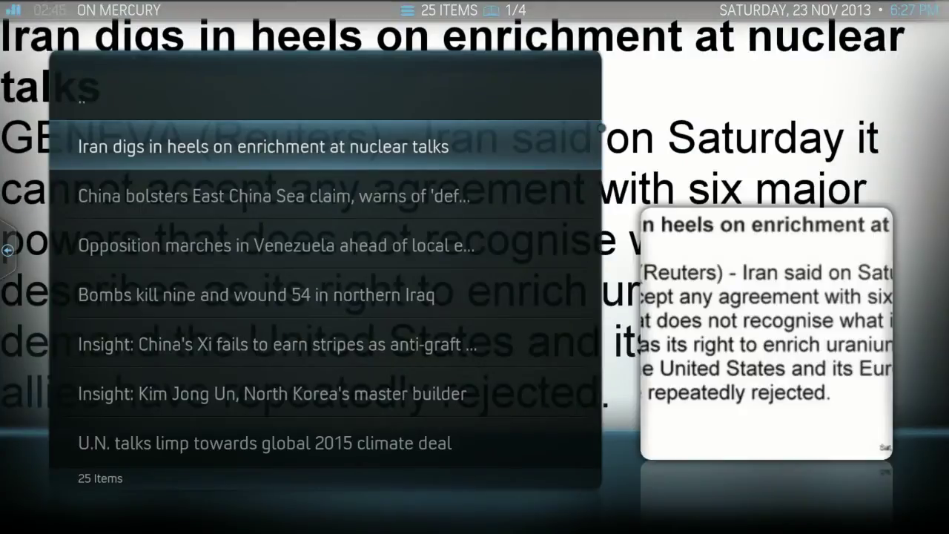
{"action": "key", "text": "c"}
{"action": "key", "text": "Down"}
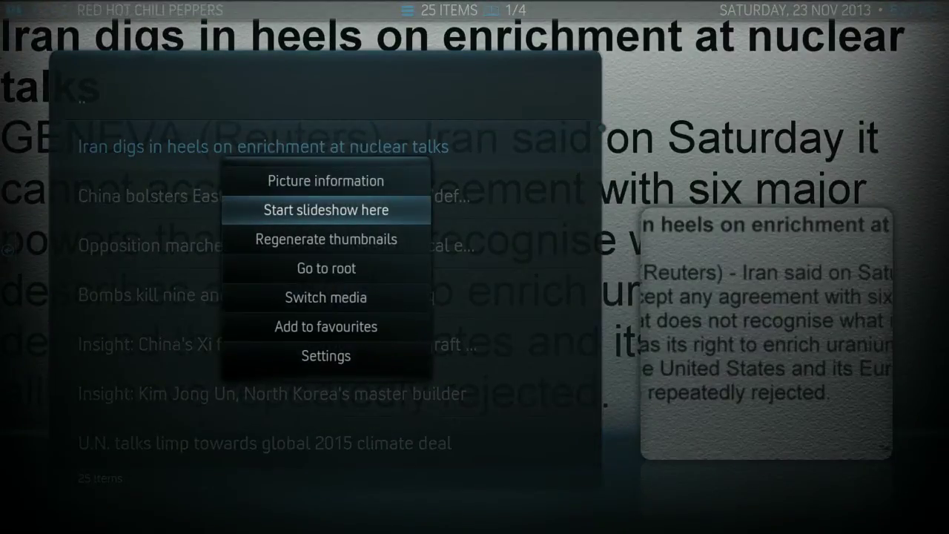
- Start the slideshow from the Iran nuclear talks headline and watch the headline images
{"action": "key", "text": "Return"}
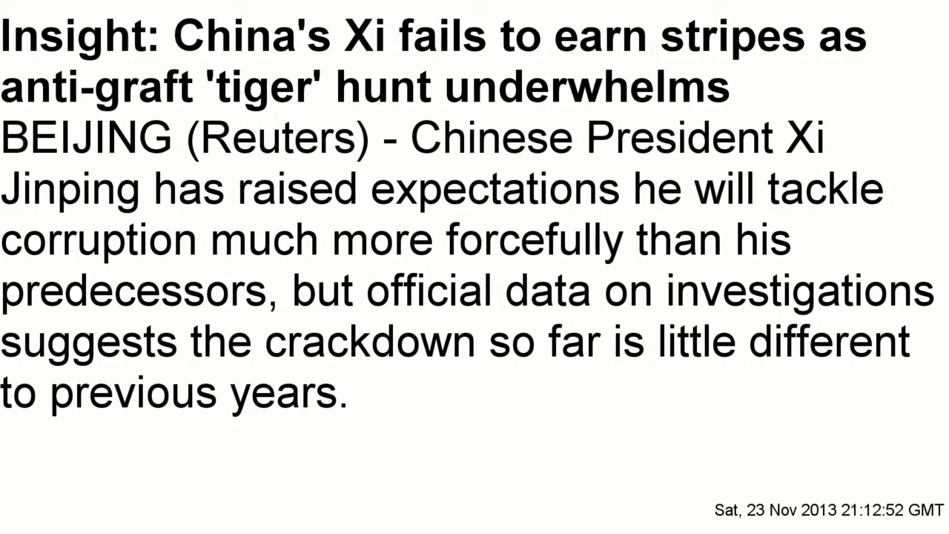
- Exit the slideshow and open the Add Pictures source dialog
{"action": "key", "text": "Escape"}
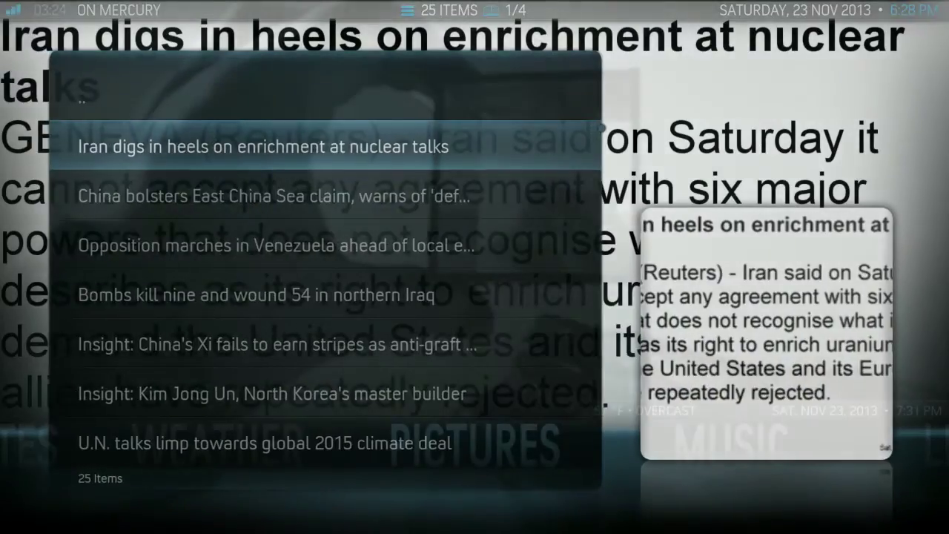
{"action": "key", "text": "Return"}
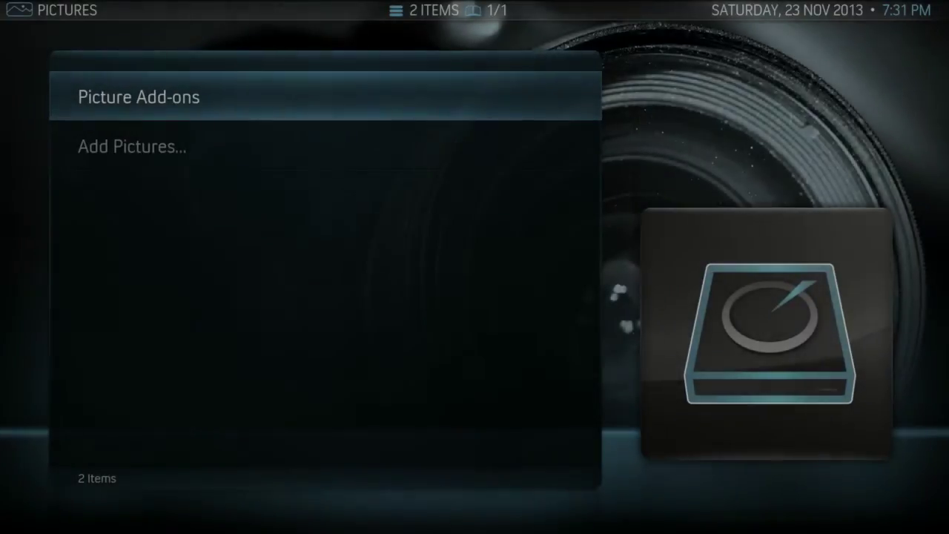
{"action": "key", "text": "Down"}
{"action": "key", "text": "Return"}
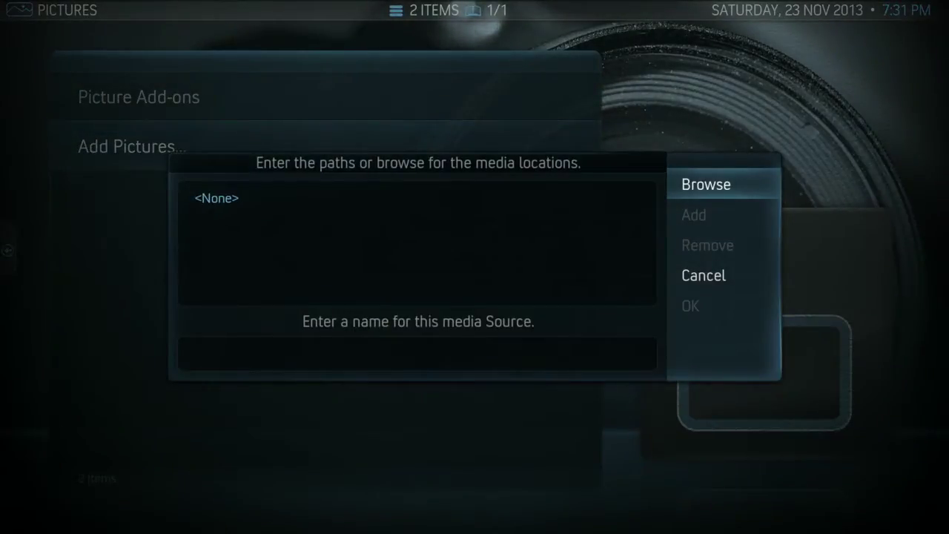
- Window XBMC beside the Reuters RSS page and open text entry for the source path
{"action": "key", "text": "backslash"}
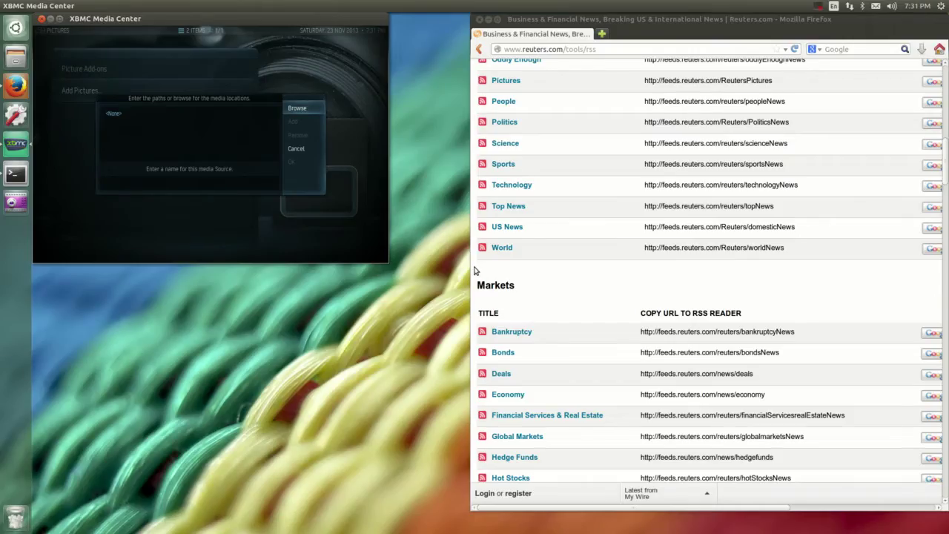
{"action": "key", "text": "Left"}
{"action": "key", "text": "Return"}
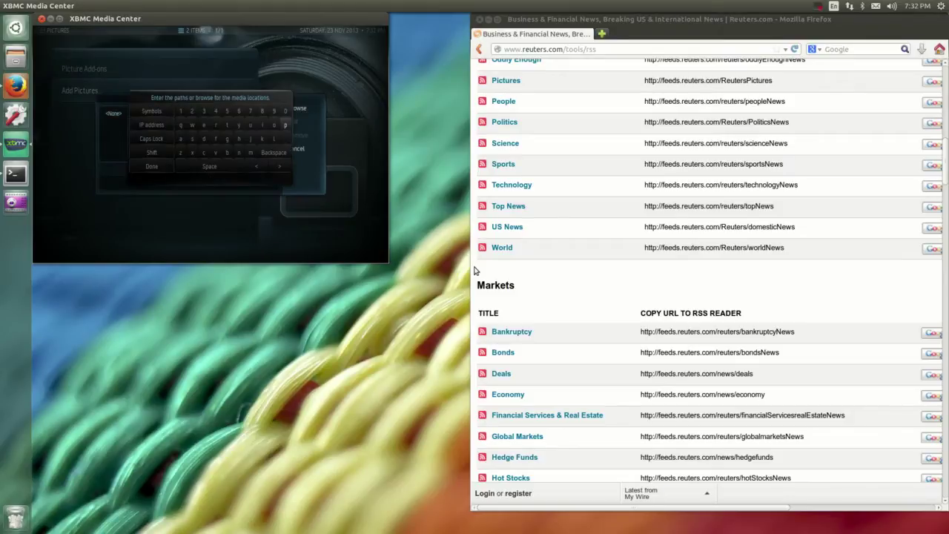
{"action": "type", "text": "rss:"}
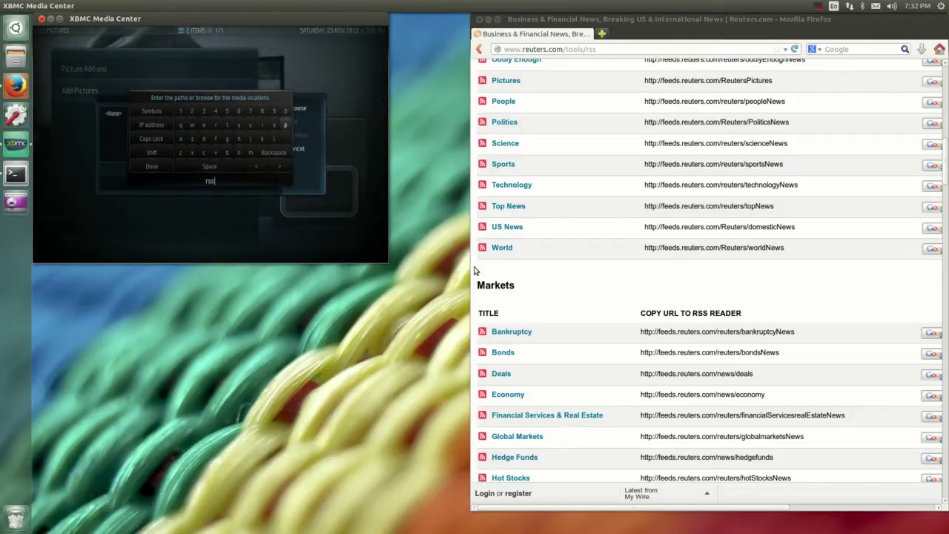
{"action": "type", "text": "//xbmc-rocks.com/go"}
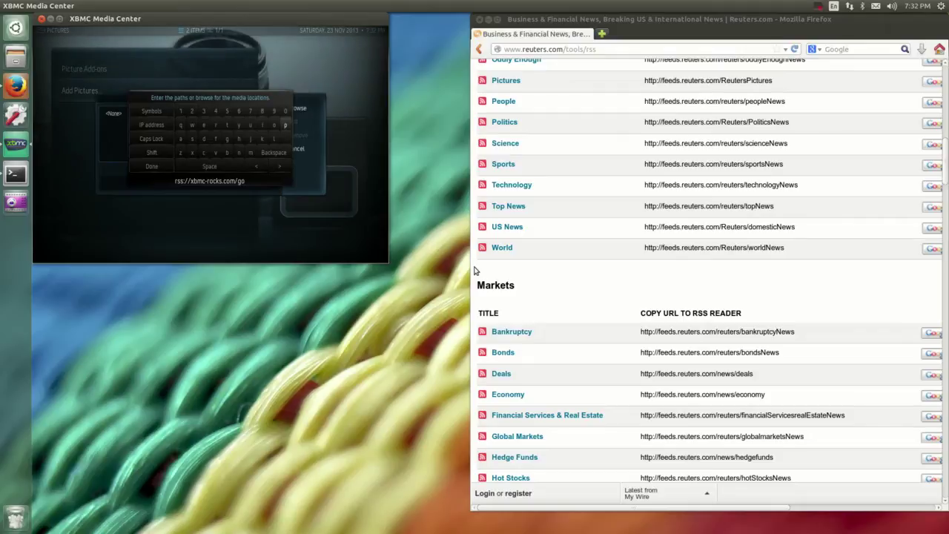
{"action": "type", "text": "7q"}
{"action": "type", "text": "="}
{"action": "type", "text": "http"}
{"action": "type", "text": "://fee"}
{"action": "type", "text": "ds."}
{"action": "type", "text": "reuters"}
{"action": "type", "text": ".com/"}
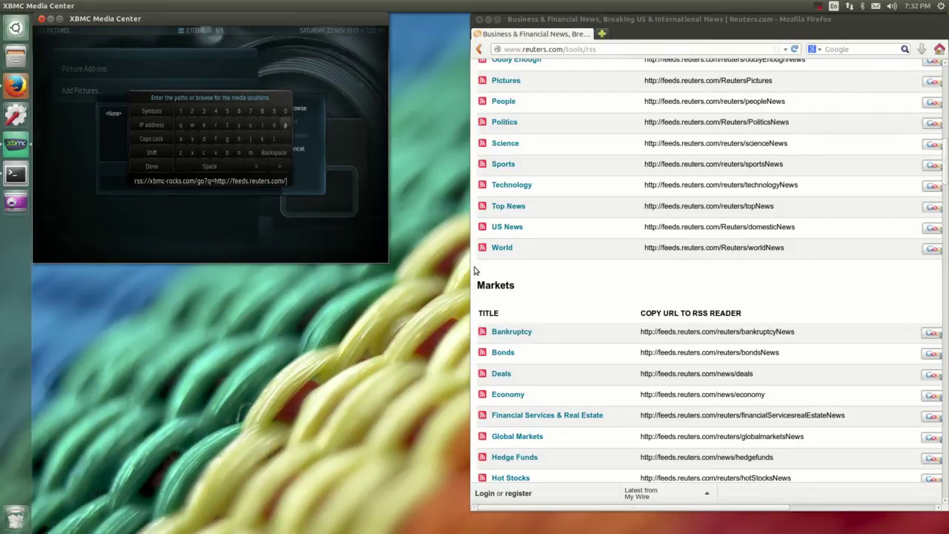
{"action": "type", "text": "reuters"}
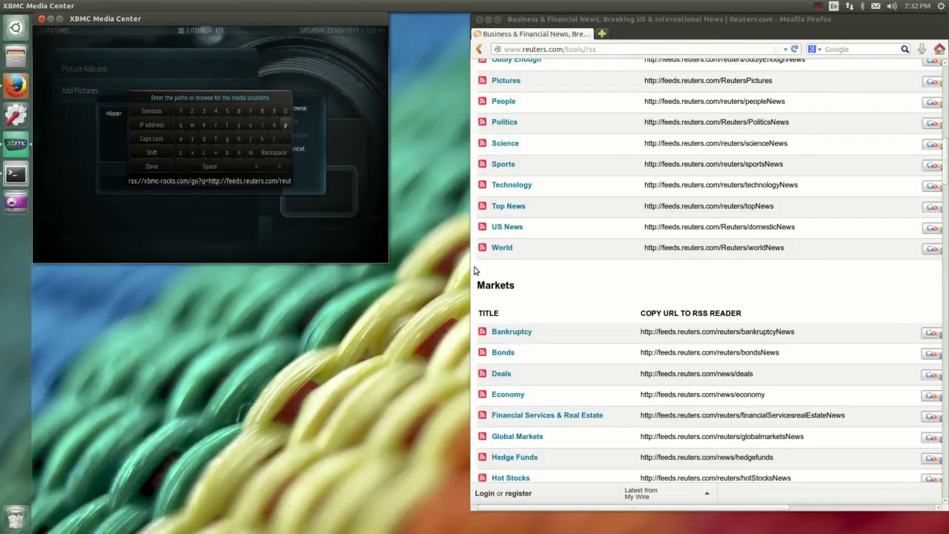
{"action": "type", "text": "/top"}
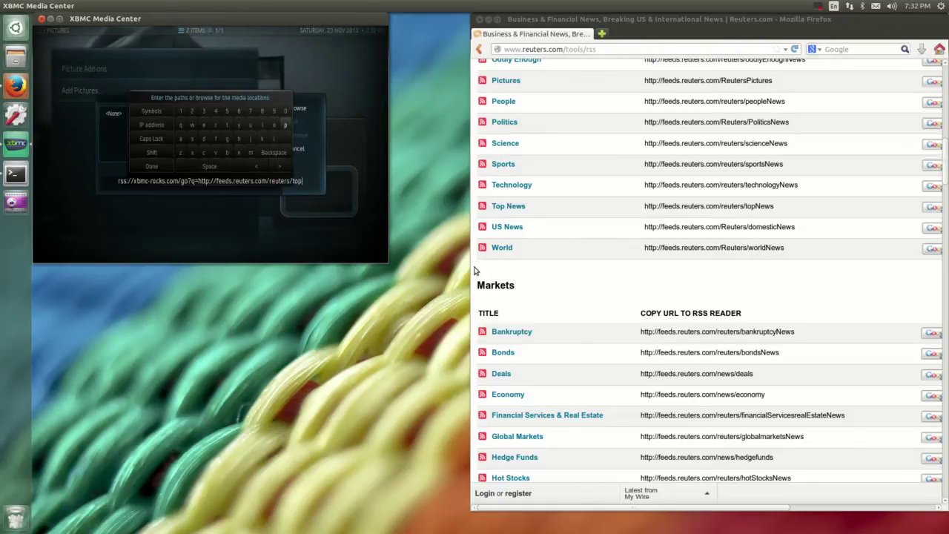
{"action": "type", "text": "News"}
{"action": "key", "text": "Return"}
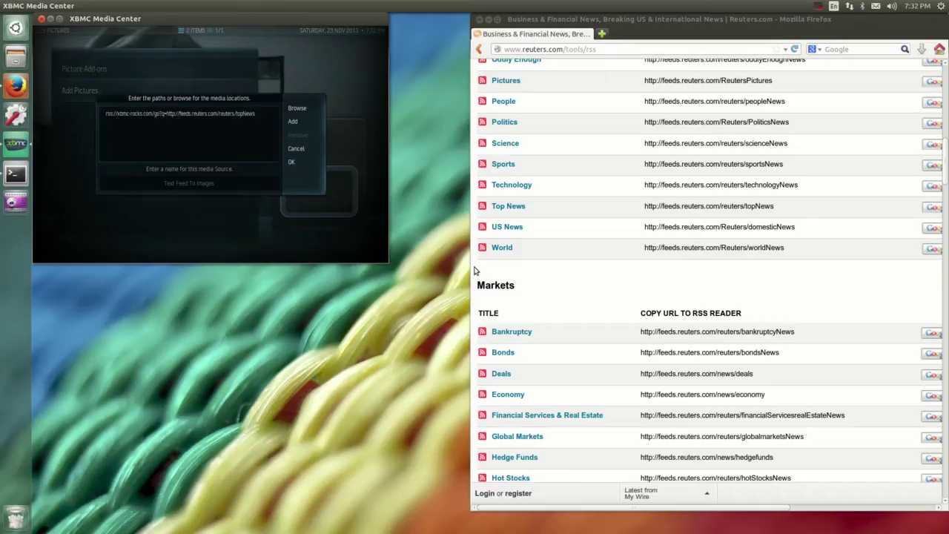
- Replace the default name 'Text Feed To Images' with 'Reuters Top News' and confirm the source
{"action": "key", "text": "Right"}
{"action": "key", "text": "Down"}
{"action": "key", "text": "Left"}
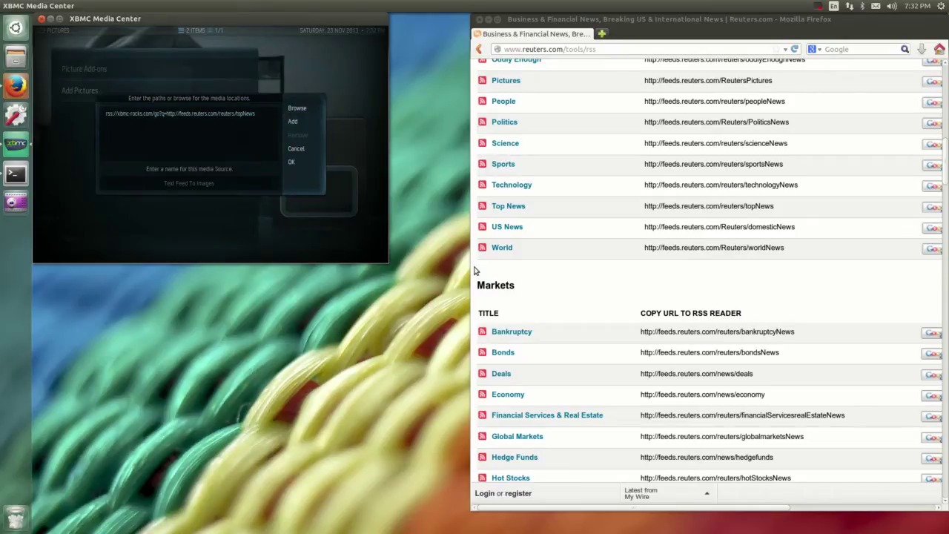
{"action": "key", "text": "BackSpace"}
{"action": "key", "text": "BackSpace"}
{"action": "key", "text": "BackSpace"}
{"action": "key", "text": "BackSpace"}
{"action": "key", "text": "BackSpace"}
{"action": "key", "text": "BackSpace"}
{"action": "key", "text": "BackSpace"}
{"action": "key", "text": "BackSpace"}
{"action": "key", "text": "BackSpace"}
{"action": "key", "text": "BackSpace"}
{"action": "key", "text": "BackSpace"}
{"action": "key", "text": "BackSpace"}
{"action": "key", "text": "BackSpace"}
{"action": "key", "text": "BackSpace"}
{"action": "key", "text": "BackSpace"}
{"action": "key", "text": "BackSpace"}
{"action": "key", "text": "BackSpace"}
{"action": "key", "text": "BackSpace"}
{"action": "key", "text": "BackSpace"}
{"action": "type", "text": "R"}
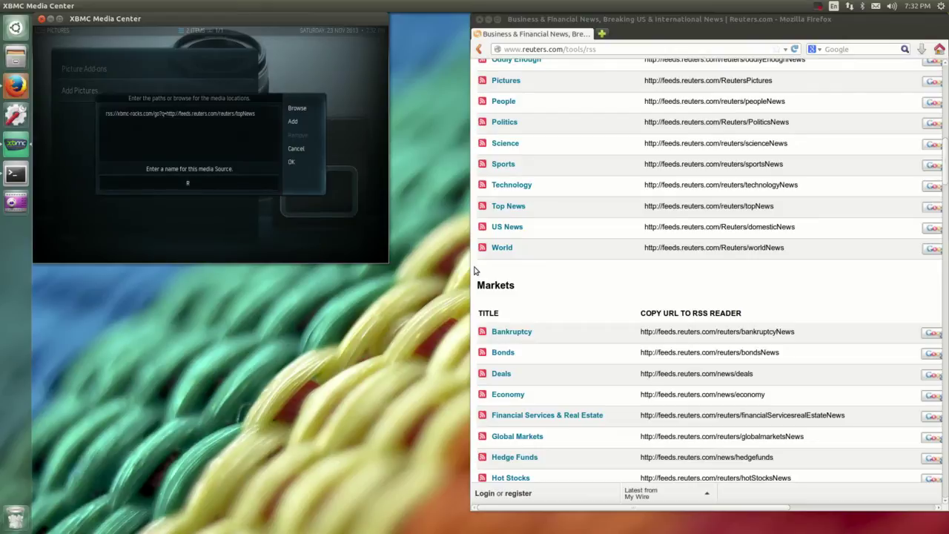
{"action": "type", "text": "euters Top News"}
{"action": "key", "text": "Right"}
{"action": "key", "text": "Return"}
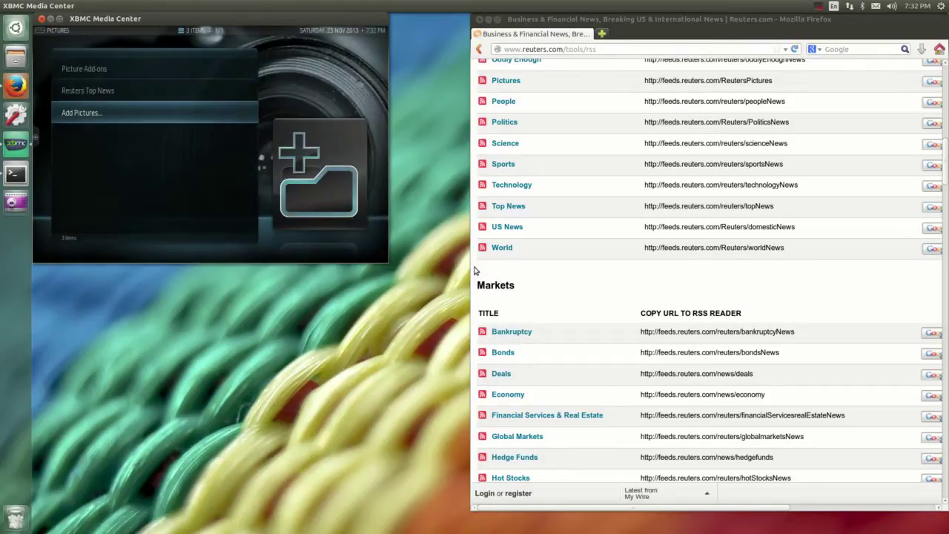
- Open the Reuters Top News source and return XBMC to full screen
{"action": "key", "text": "Up"}
{"action": "key", "text": "Return"}
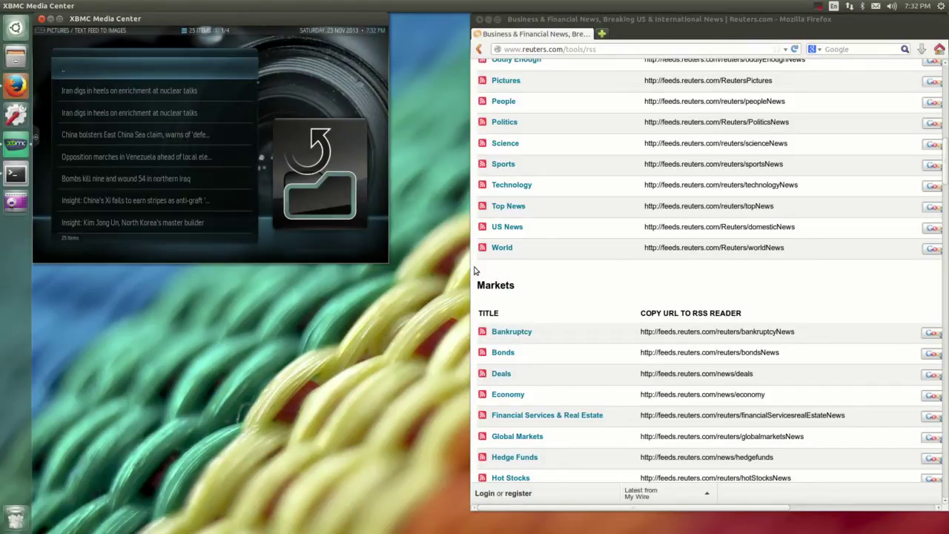
{"action": "key", "text": "backslash"}
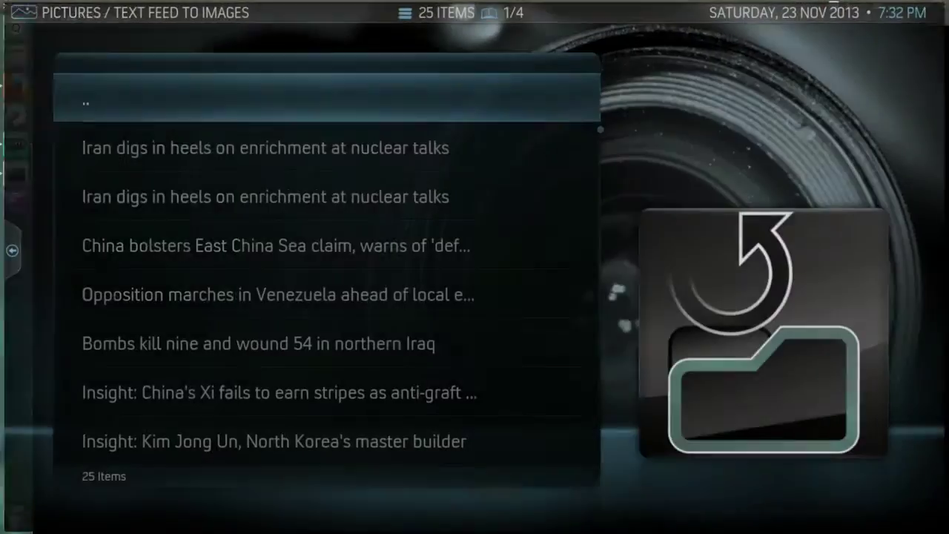
- Run a slideshow from the first headline, then exit back to the headline list
{"action": "key", "text": "Down"}
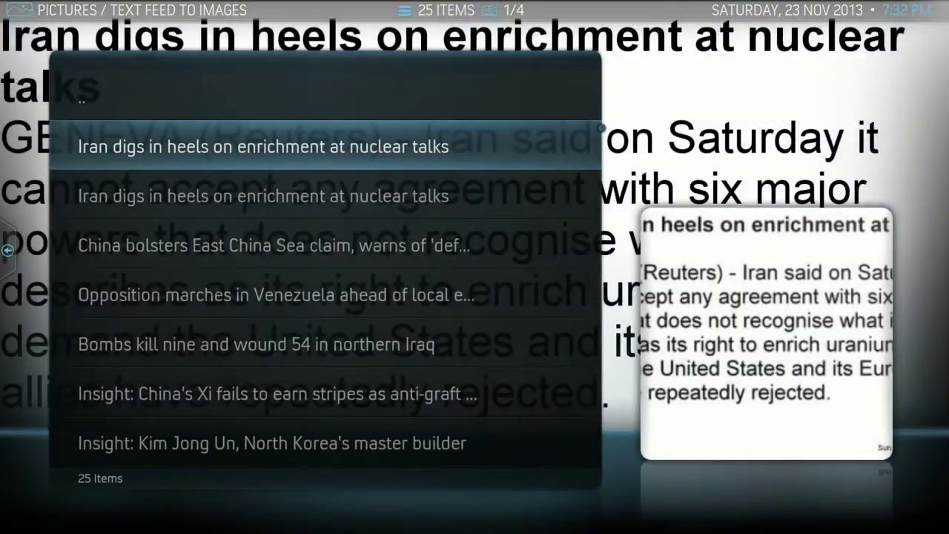
{"action": "key", "text": "c"}
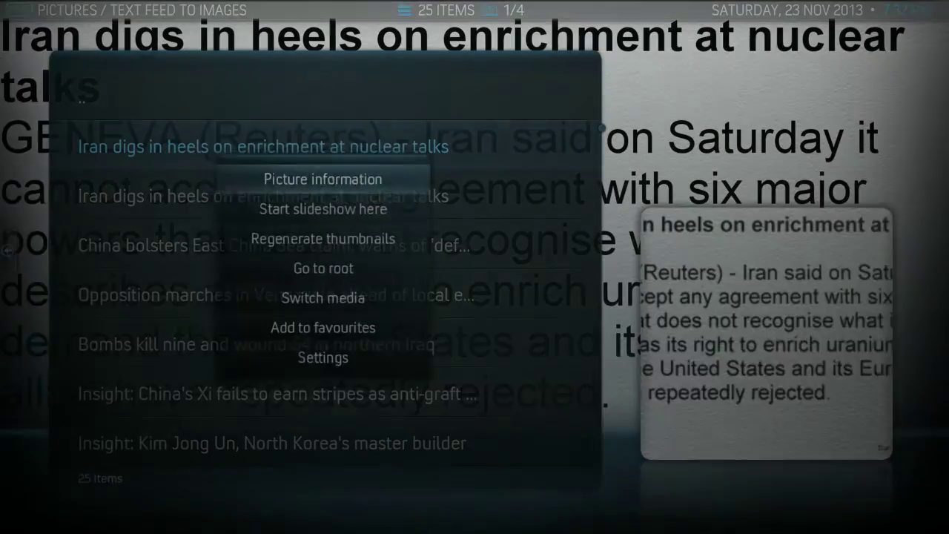
{"action": "key", "text": "Down"}
{"action": "key", "text": "Return"}
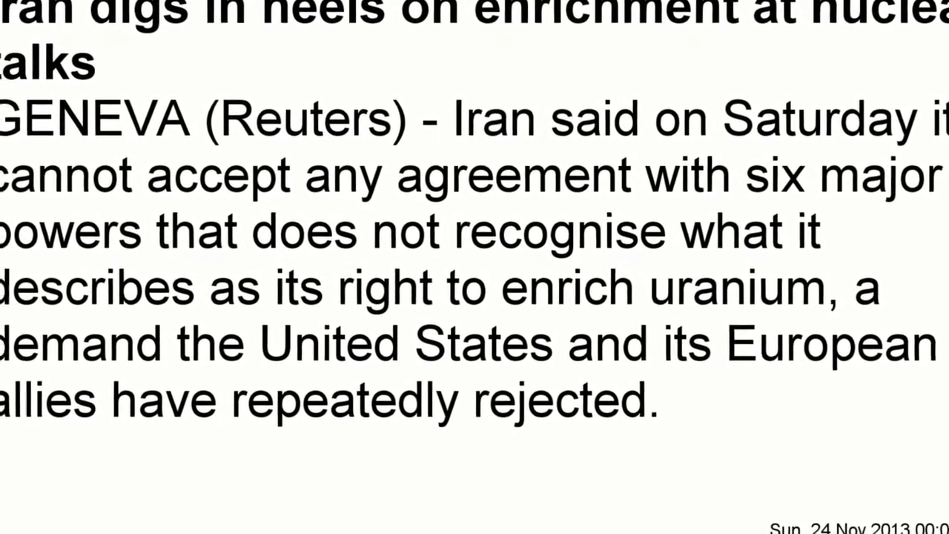
{"action": "key", "text": "Escape"}
- Set slideshow display time to 3 seconds and turn off pan and zoom effects
{"action": "key", "text": "c"}
{"action": "key", "text": "Down"}
{"action": "key", "text": "Down"}
{"action": "key", "text": "Down"}
{"action": "key", "text": "Down"}
{"action": "key", "text": "Down"}
{"action": "key", "text": "Down"}
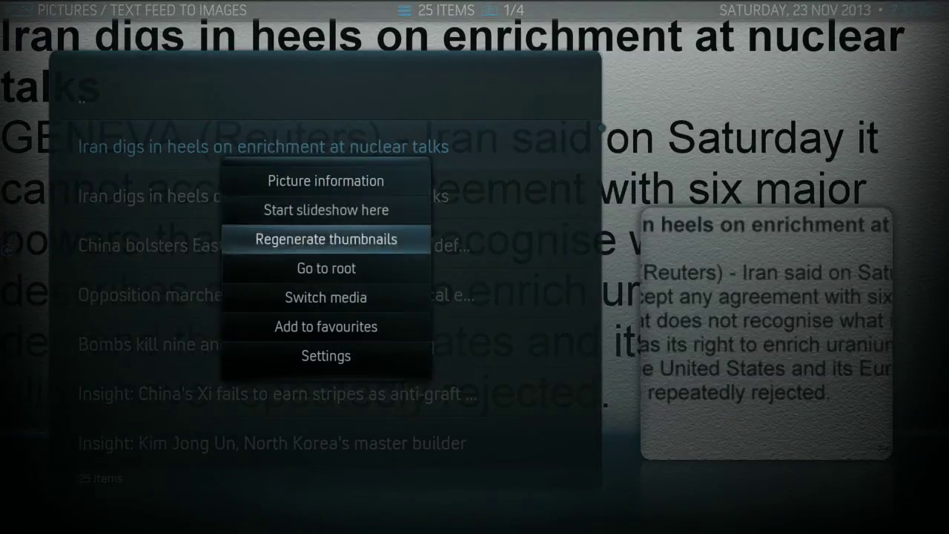
{"action": "key", "text": "Escape"}
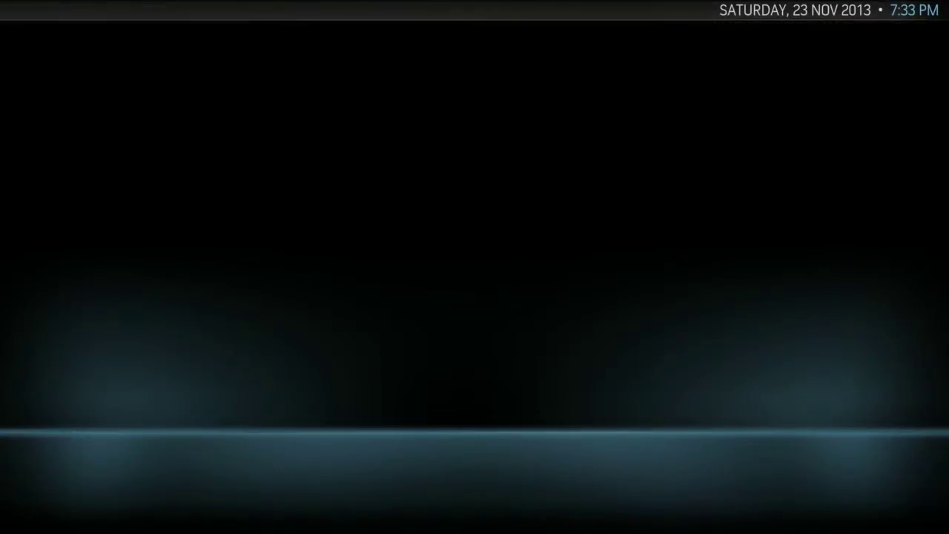
{"action": "key", "text": "Down"}
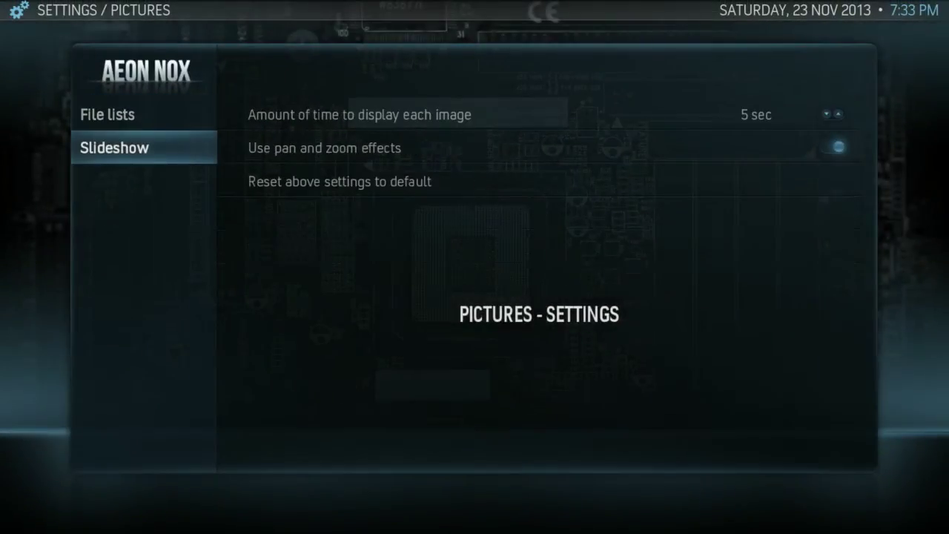
{"action": "key", "text": "Right"}
{"action": "key", "text": "Left"}
{"action": "key", "text": "Left"}
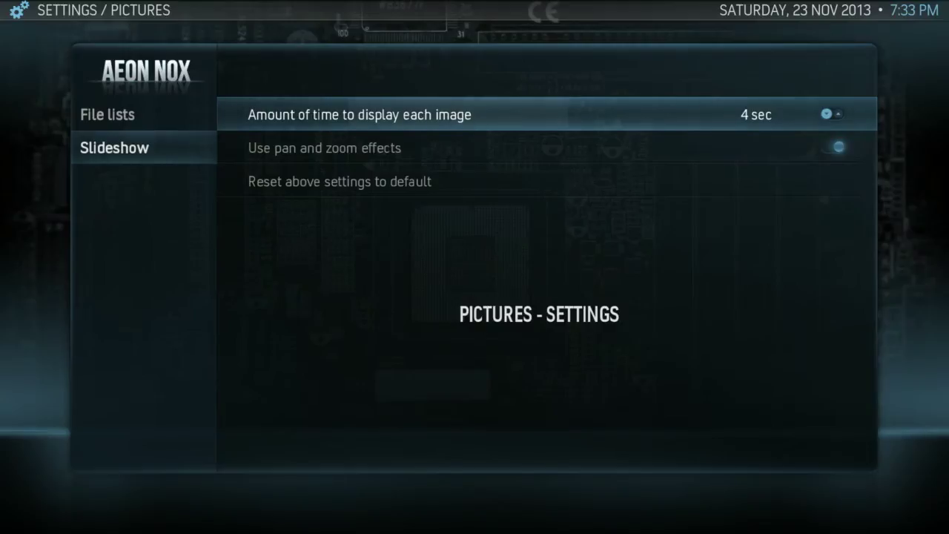
{"action": "key", "text": "Down"}
{"action": "key", "text": "Return"}
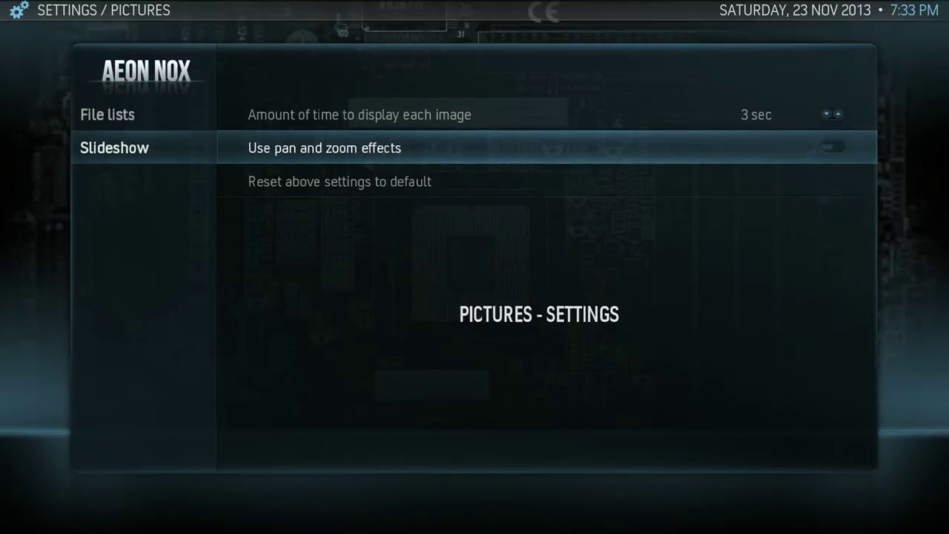
{"action": "key", "text": "Escape"}
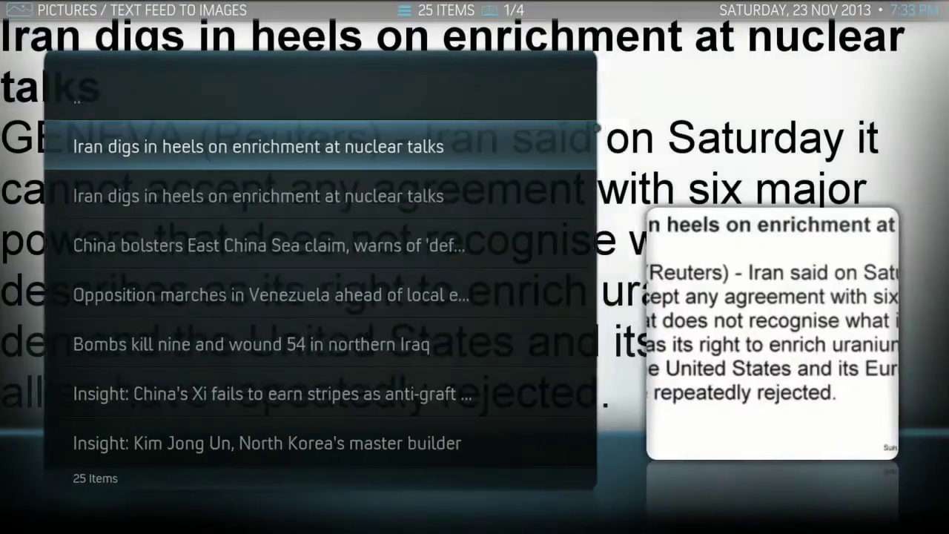
- Restart the slideshow from the headline list
{"action": "key", "text": "c"}
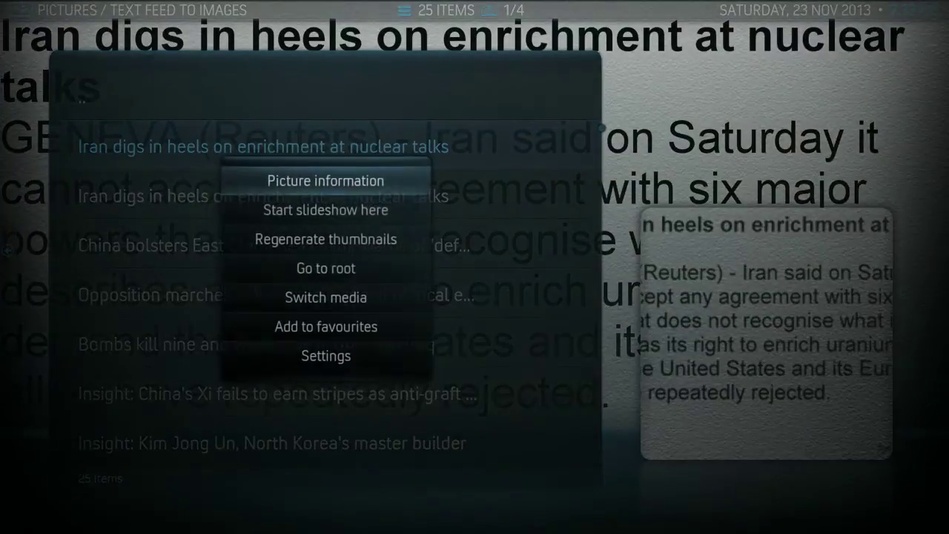
{"action": "key", "text": "Down"}
{"action": "key", "text": "Return"}
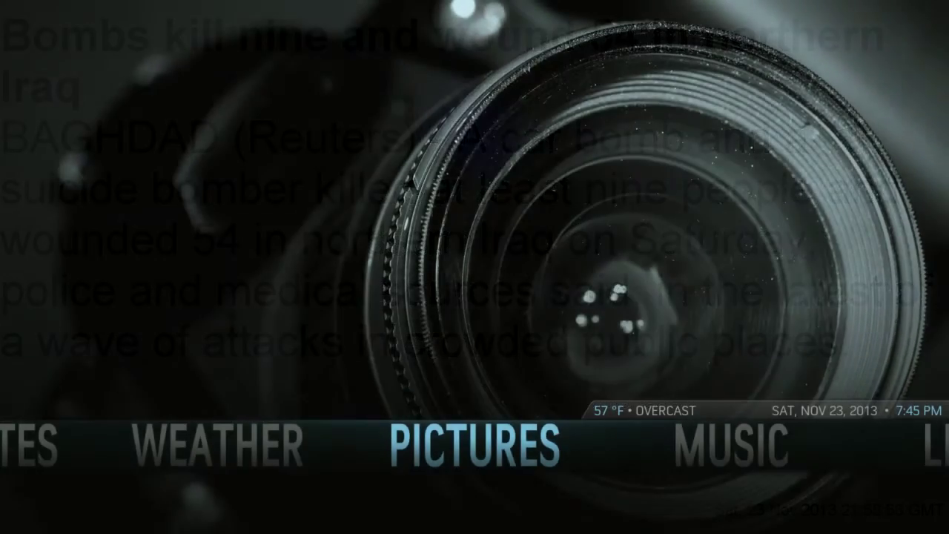
- Quit XBMC to the terminal and recall the command that edits sources.xml
{"action": "key", "text": "s"}
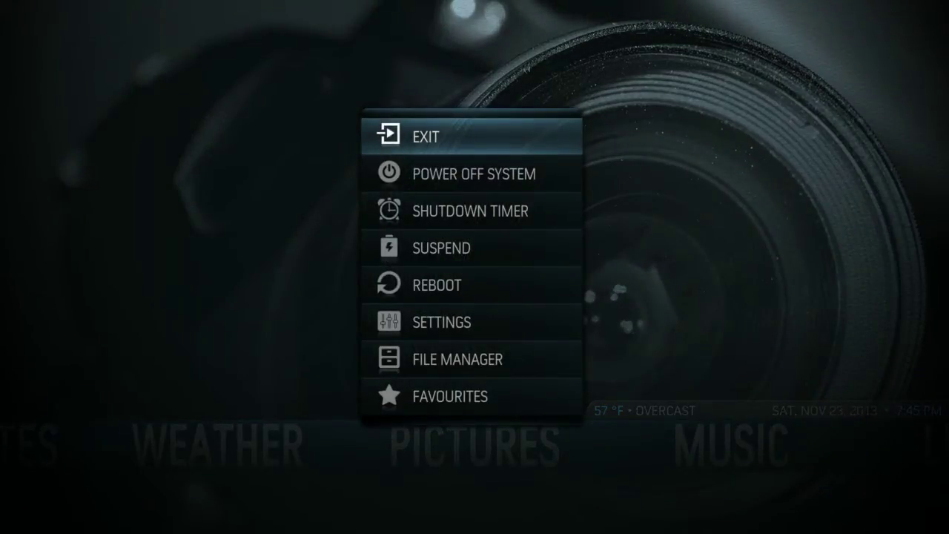
{"action": "key", "text": "Return"}
{"action": "key", "text": "Up"}
{"action": "key", "text": "Up"}
- Open .xbmc/userdata/sources.xml in nano and move to the end of the pictures section
{"action": "key", "text": "Return"}
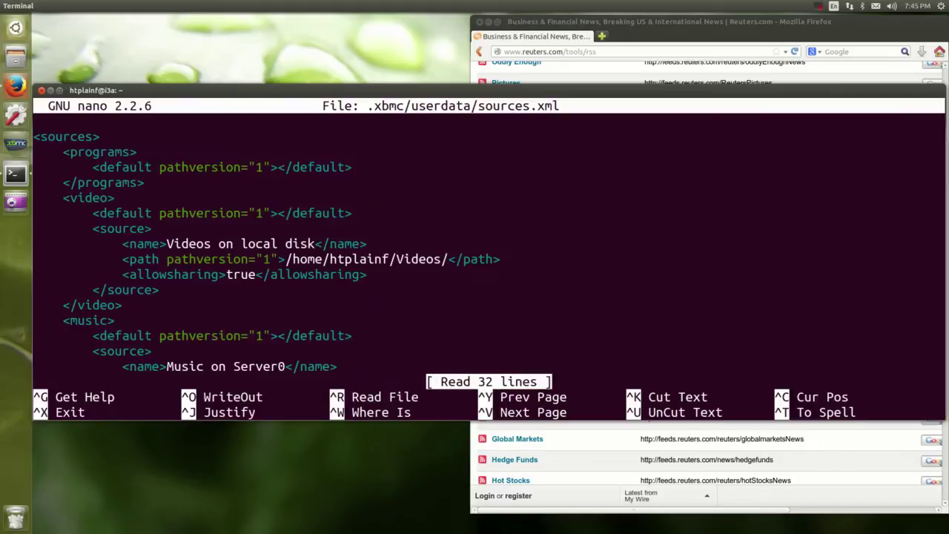
{"action": "key", "text": "Down"}
{"action": "key", "text": "Down"}
{"action": "key", "text": "Down"}
{"action": "key", "text": "Down"}
{"action": "key", "text": "Down"}
{"action": "key", "text": "Down"}
{"action": "key", "text": "Down"}
{"action": "key", "text": "Down"}
{"action": "key", "text": "Down"}
{"action": "key", "text": "Down"}
{"action": "key", "text": "Down"}
{"action": "key", "text": "Down"}
{"action": "key", "text": "Down"}
{"action": "key", "text": "Down"}
{"action": "key", "text": "Down"}
{"action": "key", "text": "Down"}
{"action": "key", "text": "Down"}
{"action": "key", "text": "Down"}
{"action": "key", "text": "Down"}
{"action": "key", "text": "Down"}
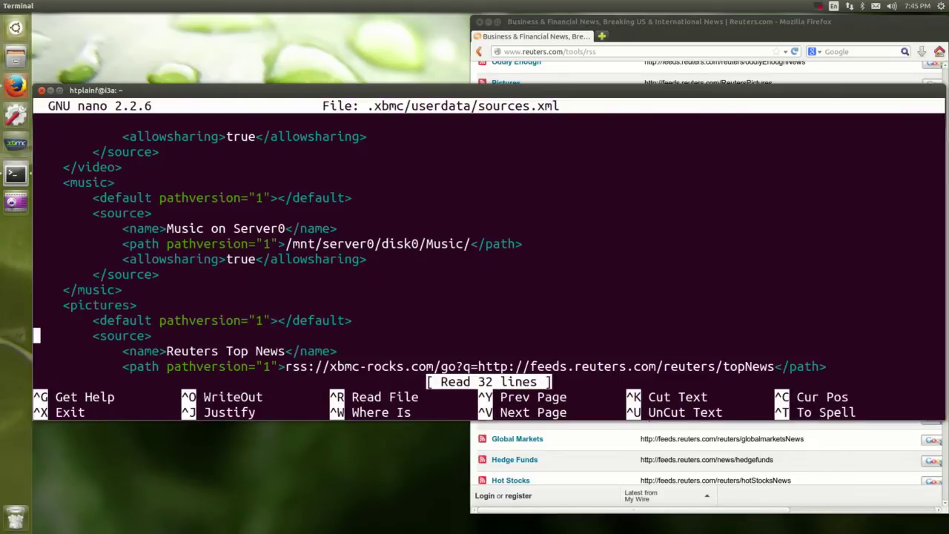
{"action": "key", "text": "Down"}
{"action": "key", "text": "Down"}
{"action": "key", "text": "Down"}
{"action": "key", "text": "Down"}
{"action": "key", "text": "Down"}
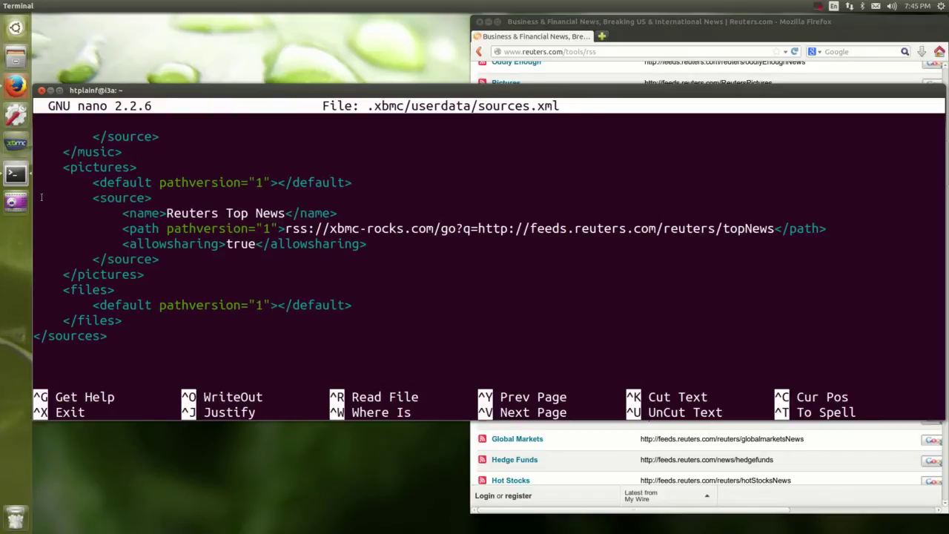
- Copy the Reuters Top News source block and paste a duplicate on a new line below it
{"action": "left_click_drag", "start_coordinate": [42, 196], "coordinate": [176, 256]}
{"action": "right_click", "coordinate": [176, 243]}
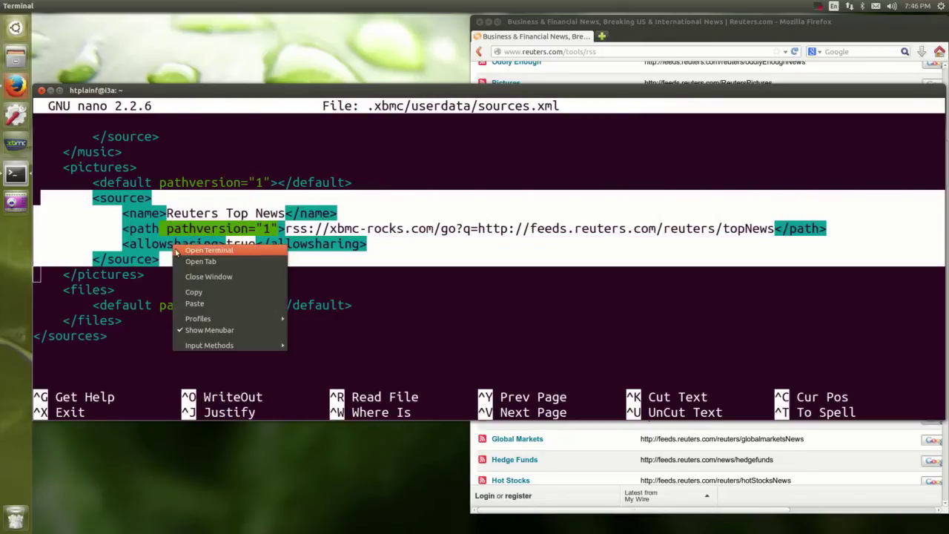
{"action": "left_click", "coordinate": [205, 291]}
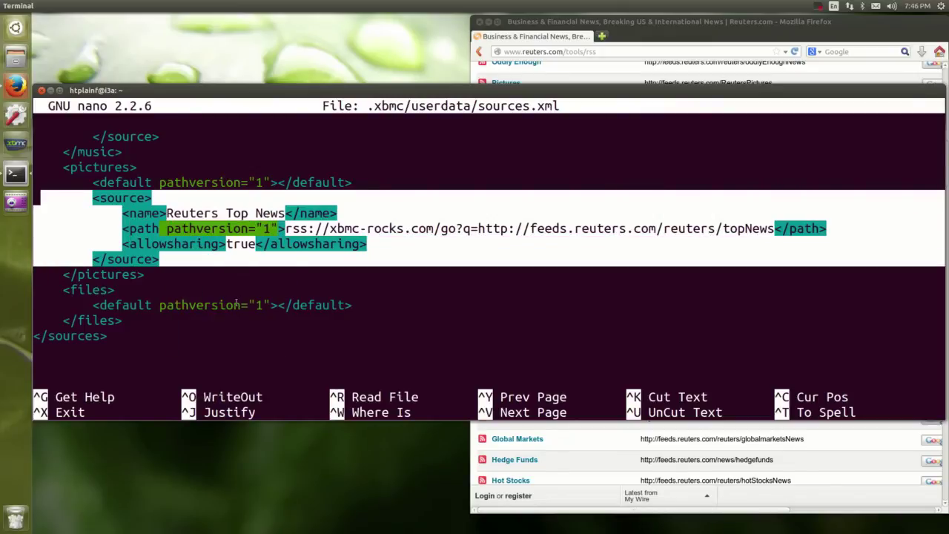
{"action": "key", "text": "Return"}
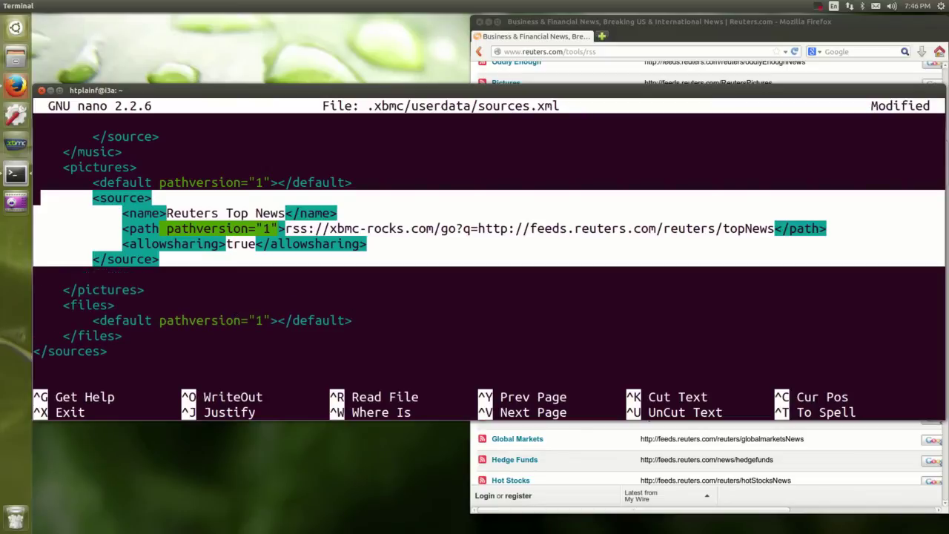
{"action": "middle_click", "coordinate": [235, 305]}
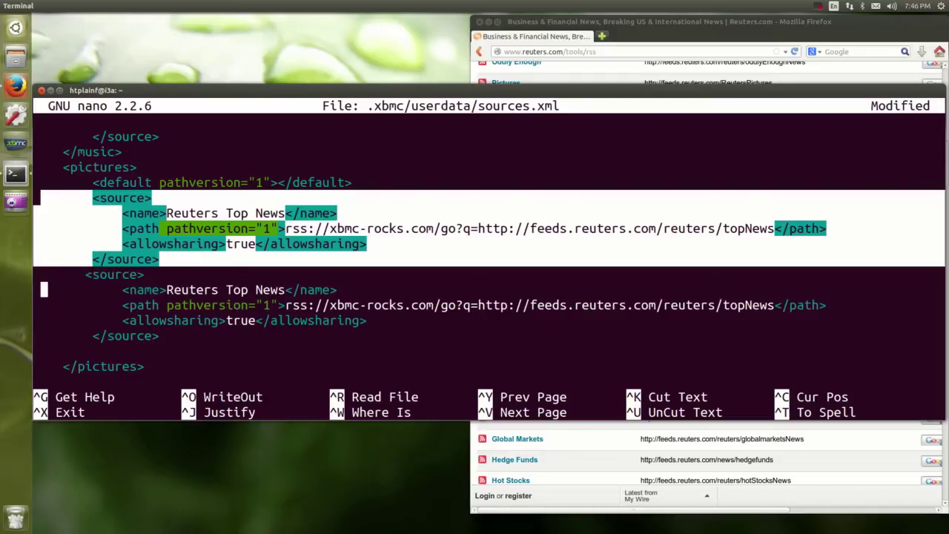
{"action": "key", "text": "Right"}
{"action": "key", "text": "Right"}
{"action": "key", "text": "Right"}
{"action": "key", "text": "Right"}
{"action": "key", "text": "Right"}
{"action": "key", "text": "Right"}
{"action": "key", "text": "Right"}
{"action": "key", "text": "Right"}
{"action": "key", "text": "Right"}
{"action": "key", "text": "Right"}
{"action": "key", "text": "Right"}
{"action": "key", "text": "Right"}
{"action": "key", "text": "Right"}
{"action": "key", "text": "Right"}
{"action": "key", "text": "Right"}
{"action": "key", "text": "Right"}
{"action": "key", "text": "Right"}
{"action": "key", "text": "Right"}
{"action": "key", "text": "Right"}
{"action": "key", "text": "Right"}
- Rename the copied source to Reuters Technology News and change its feed path to technologyNews
{"action": "type", "text": "echn"}
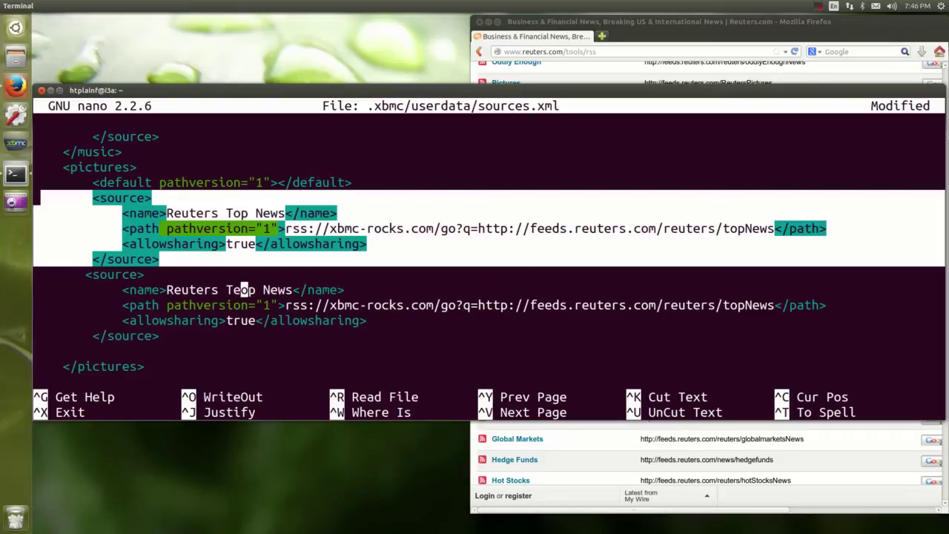
{"action": "type", "text": "ology"}
{"action": "key", "text": "Delete"}
{"action": "key", "text": "Delete"}
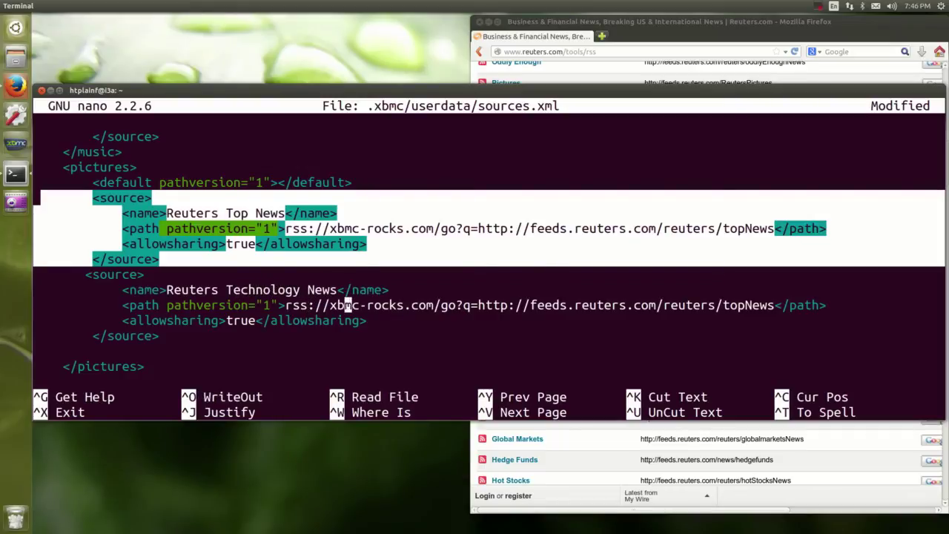
{"action": "key", "text": "Right"}
{"action": "key", "text": "Right"}
{"action": "key", "text": "Right"}
{"action": "key", "text": "Right"}
{"action": "key", "text": "Right"}
{"action": "key", "text": "Right"}
{"action": "key", "text": "Right"}
{"action": "key", "text": "Right"}
{"action": "key", "text": "Right"}
{"action": "key", "text": "Right"}
{"action": "key", "text": "Right"}
{"action": "key", "text": "Right"}
{"action": "key", "text": "Right"}
{"action": "key", "text": "Right"}
{"action": "key", "text": "Right"}
{"action": "key", "text": "Right"}
{"action": "key", "text": "Right"}
{"action": "key", "text": "Right"}
{"action": "key", "text": "Right"}
{"action": "key", "text": "Right"}
{"action": "key", "text": "Right"}
{"action": "key", "text": "Right"}
{"action": "key", "text": "Right"}
{"action": "key", "text": "Right"}
{"action": "key", "text": "Right"}
{"action": "key", "text": "Right"}
{"action": "key", "text": "BackSpace"}
{"action": "key", "text": "BackSpace"}
{"action": "key", "text": "BackSpace"}
{"action": "type", "text": "tech"}
{"action": "type", "text": "nology"}
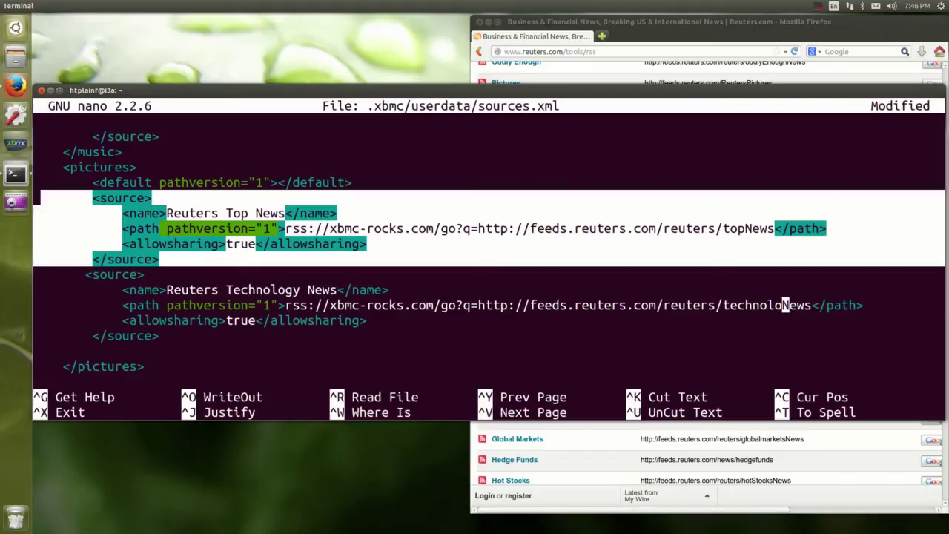
- Save sources.xml under the same name and exit nano
{"action": "key", "text": "ctrl+o"}
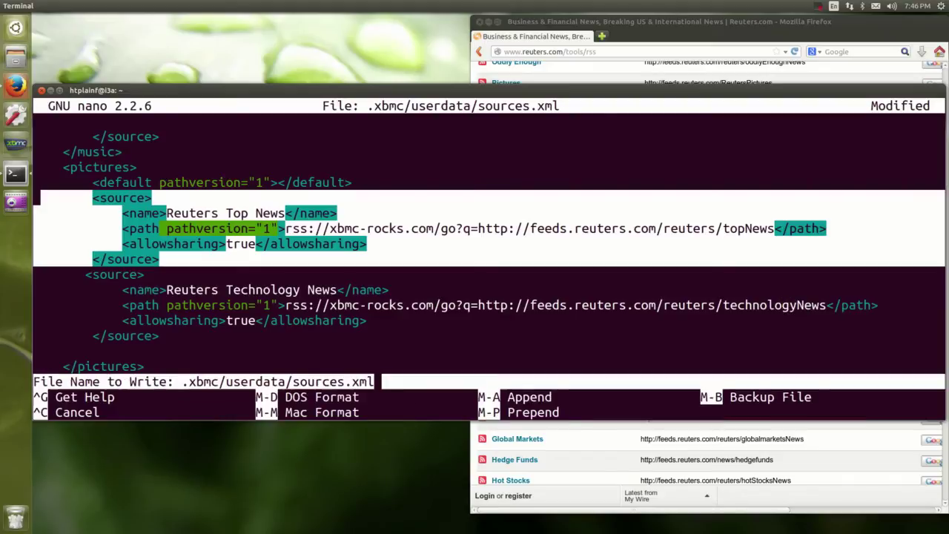
{"action": "key", "text": "Return"}
{"action": "key", "text": "ctrl+x"}
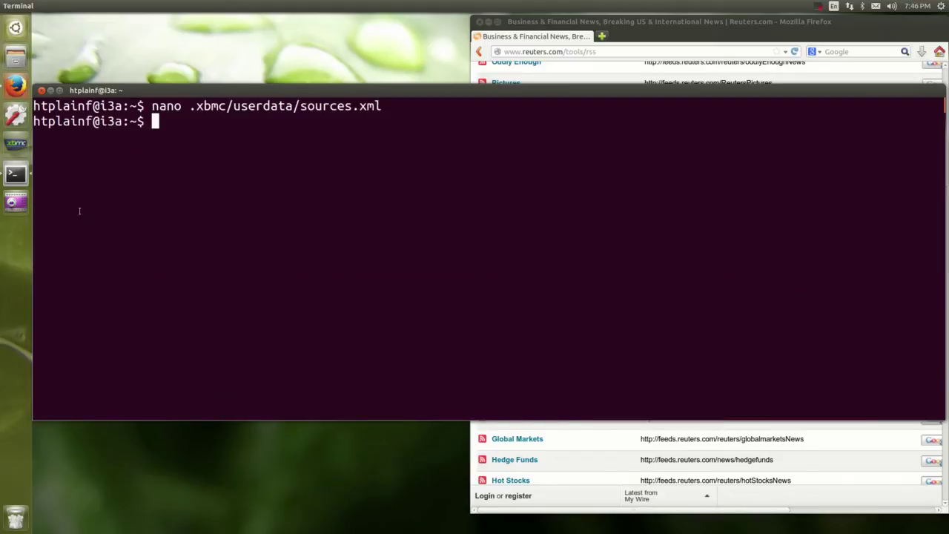
- Relaunch XBMC and open the Reuters Technology News source in Pictures to show its headline images
{"action": "left_click", "coordinate": [15, 146]}
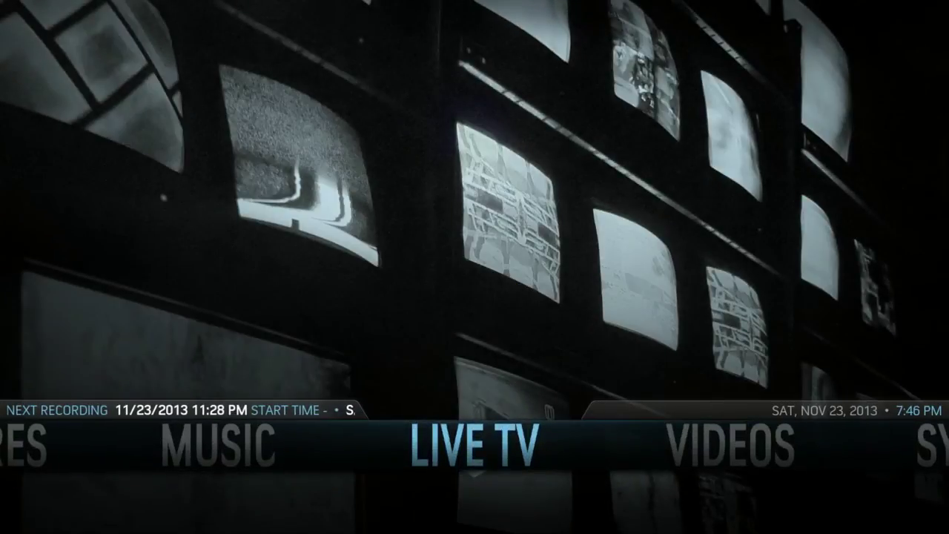
{"action": "key", "text": "Left"}
{"action": "key", "text": "Left"}
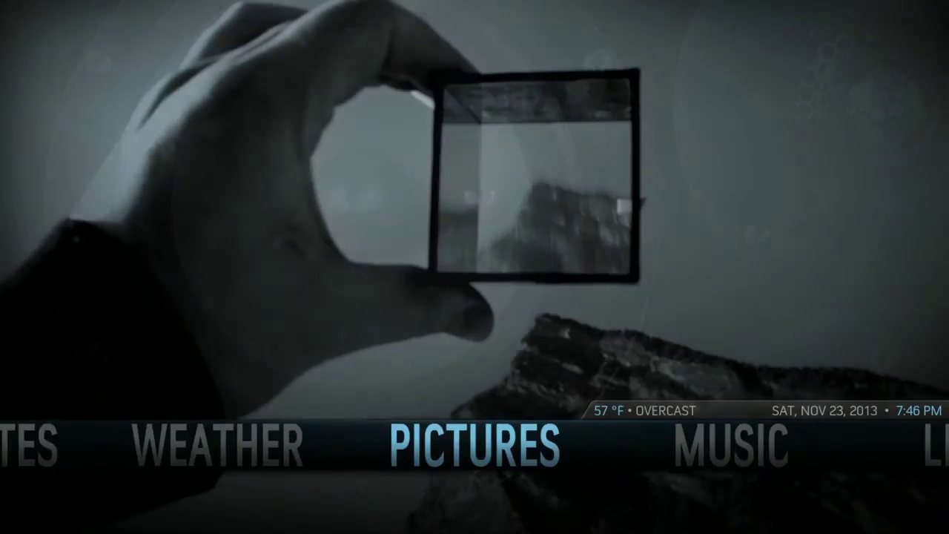
{"action": "key", "text": "Return"}
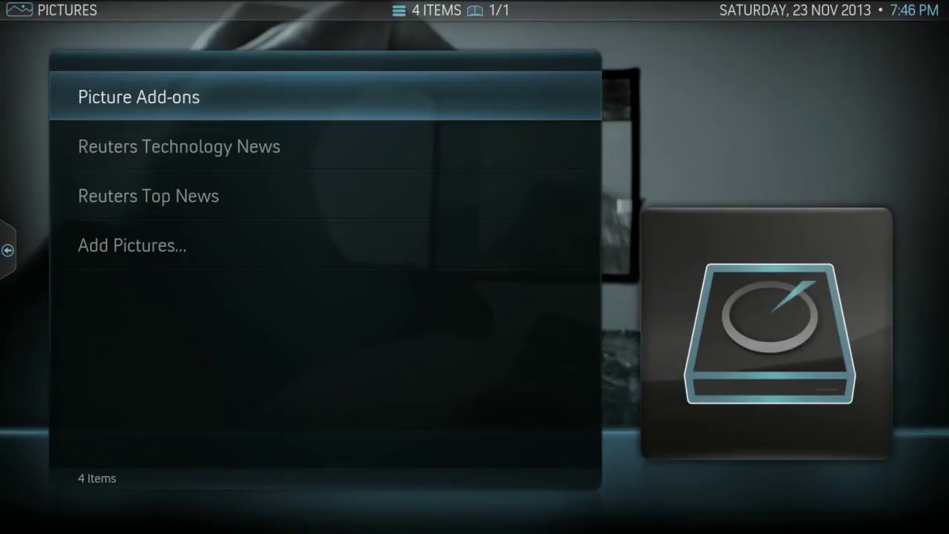
{"action": "key", "text": "Down"}
{"action": "key", "text": "Return"}
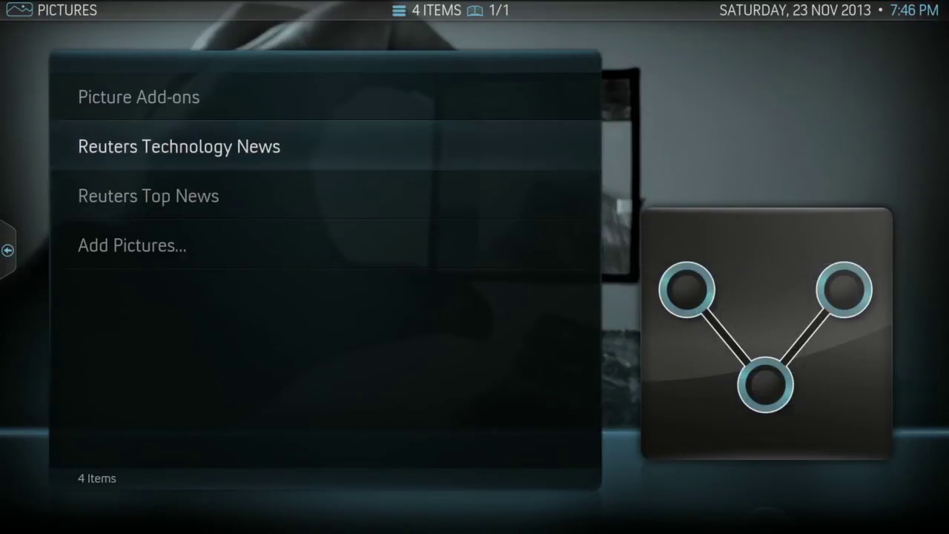
{"action": "key", "text": "Down"}
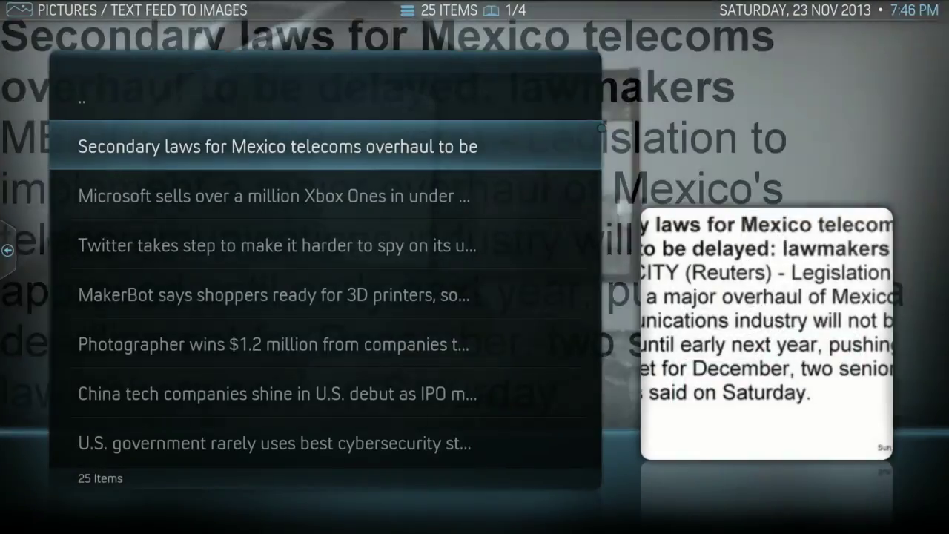